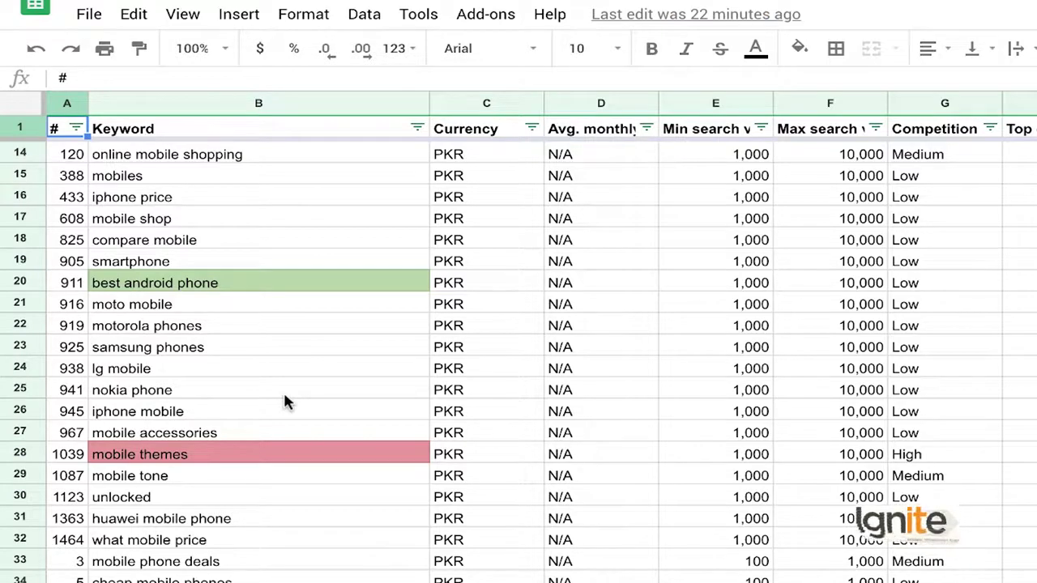
Step: Review the keywords with the highest search volumes and select the "samsung mobile price" keyword
scroll(285, 401, down, 1)
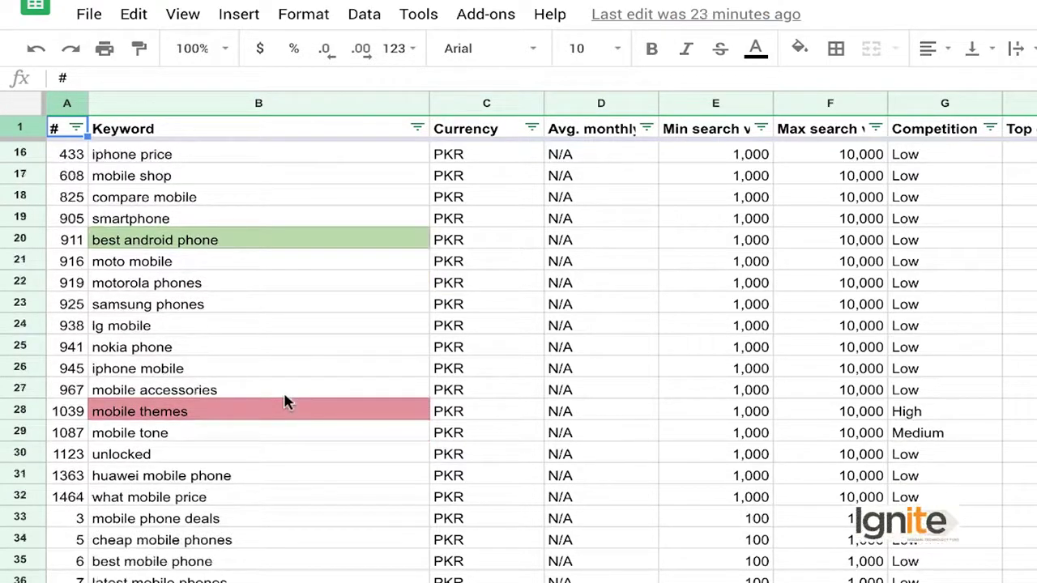
scroll(284, 401, up, 2)
scroll(285, 401, up, 4)
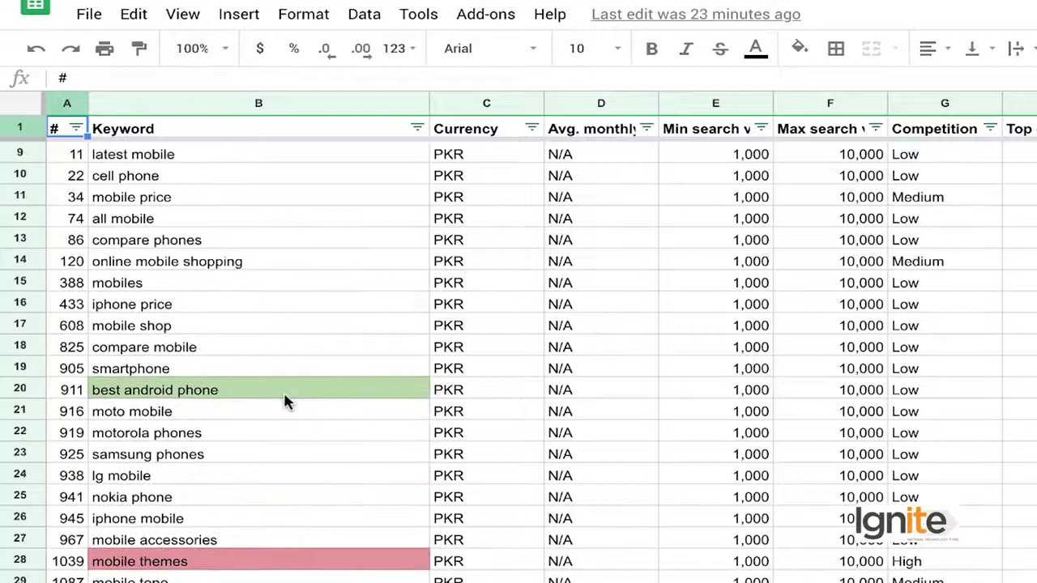
scroll(284, 399, up, 1)
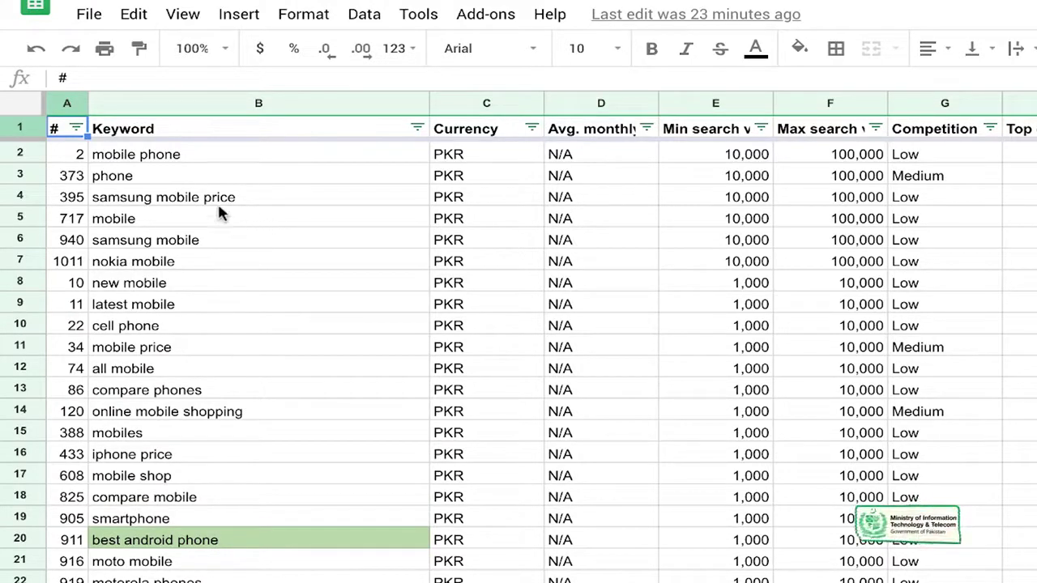
click(175, 203)
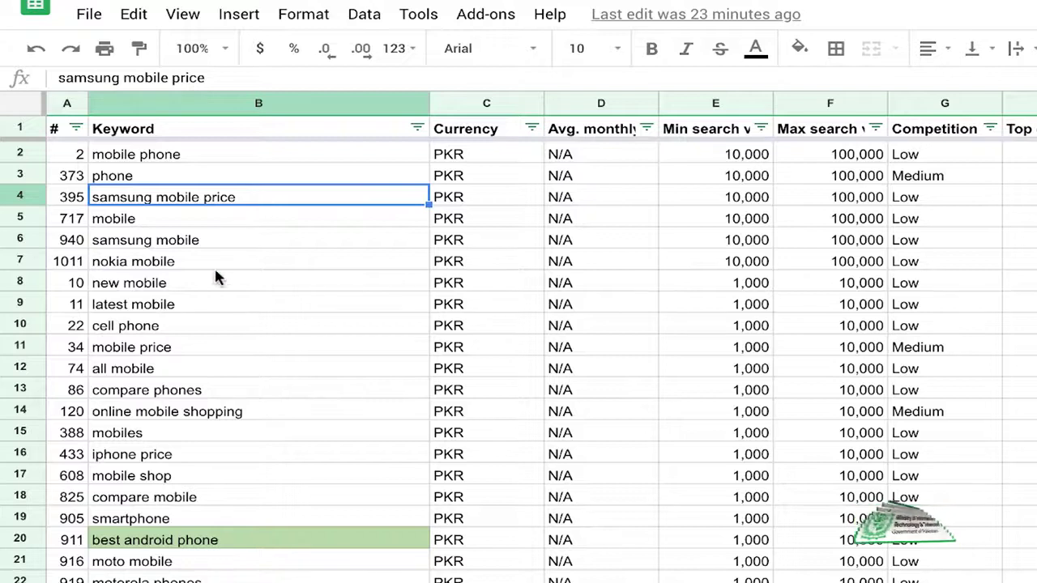
Step: Examine the keyword list down through the lower search volume ranges for specific, longer phrases worth targeting
scroll(216, 277, down, 1)
scroll(216, 275, down, 5)
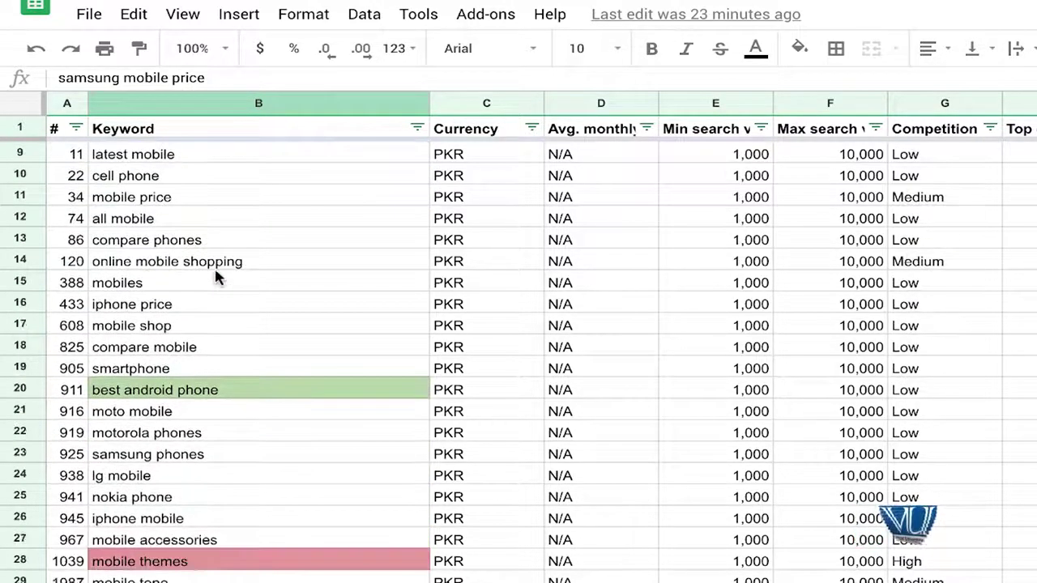
scroll(215, 276, down, 2)
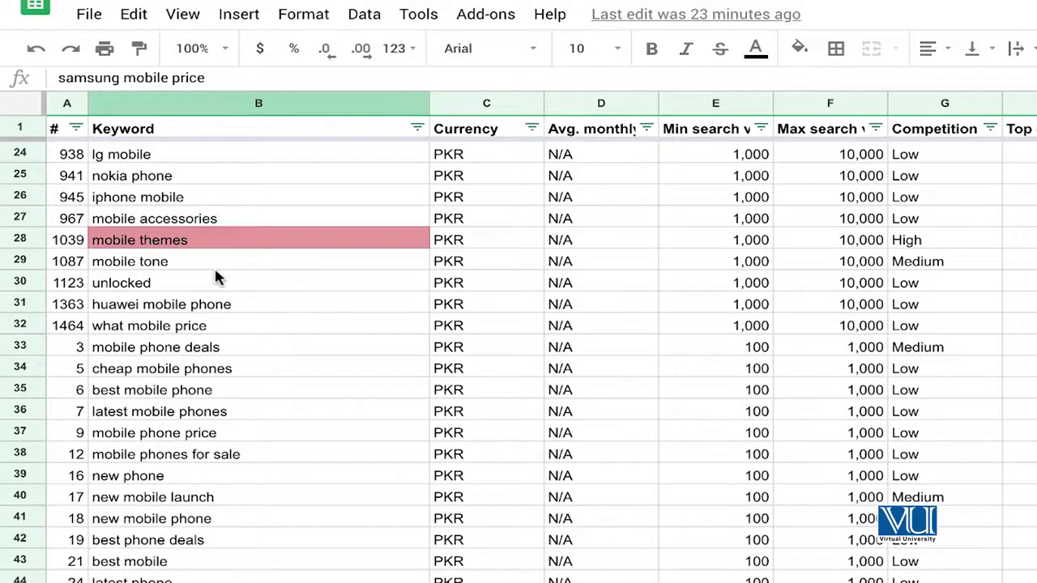
scroll(215, 277, down, 2)
scroll(216, 277, down, 2)
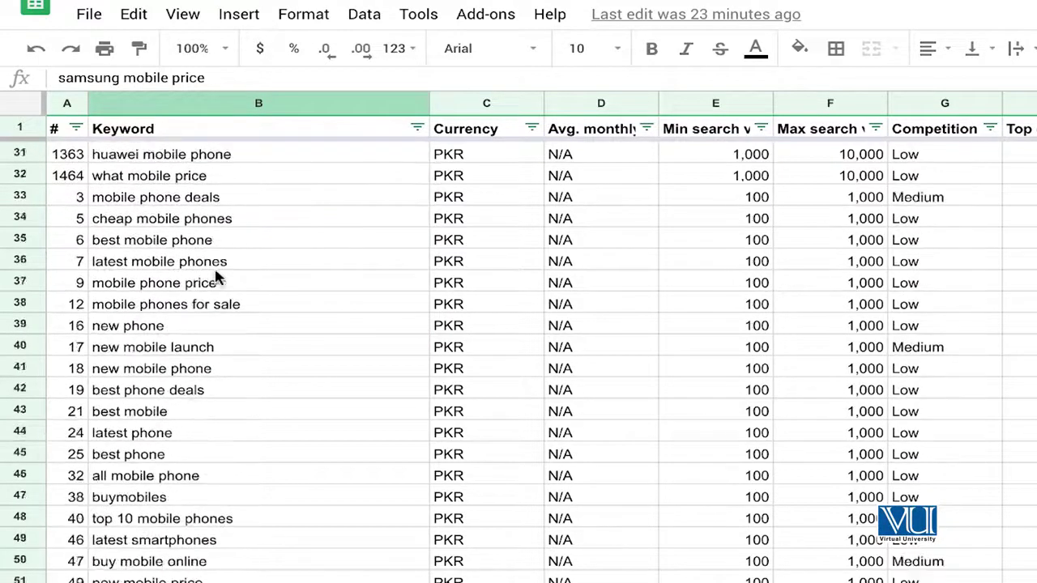
scroll(216, 277, down, 1)
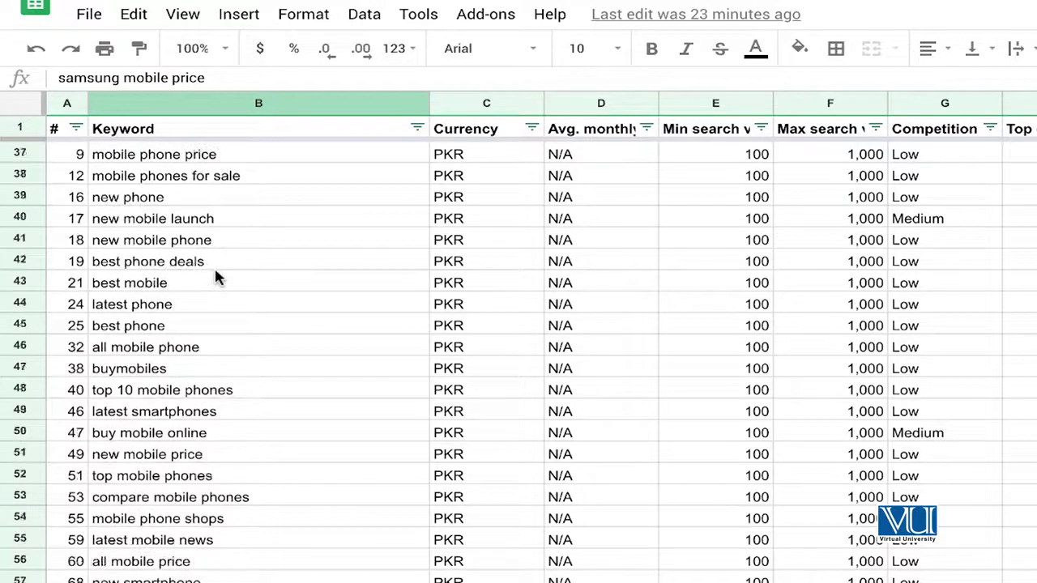
scroll(215, 273, down, 1)
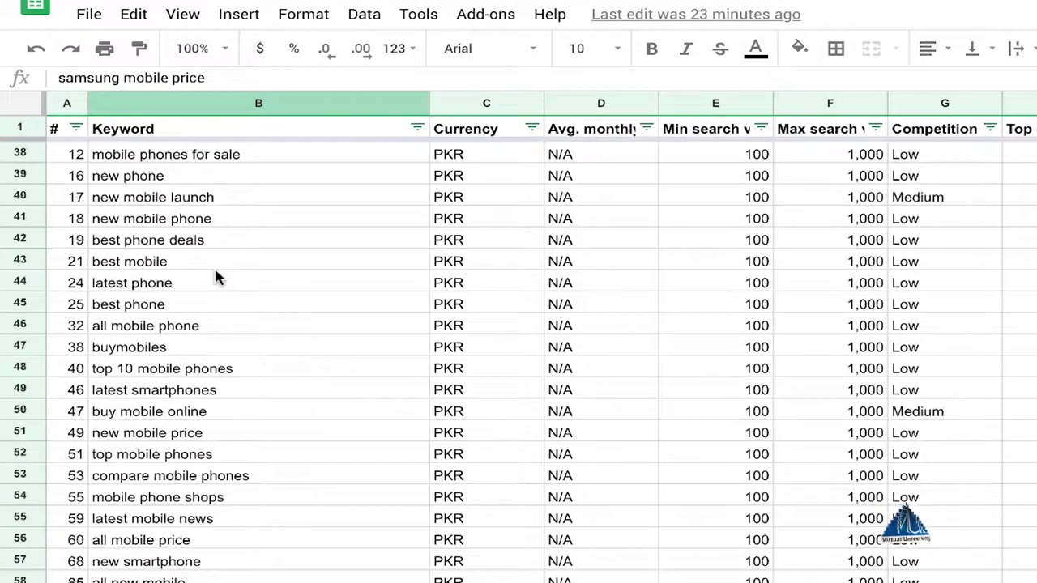
scroll(215, 277, down, 5)
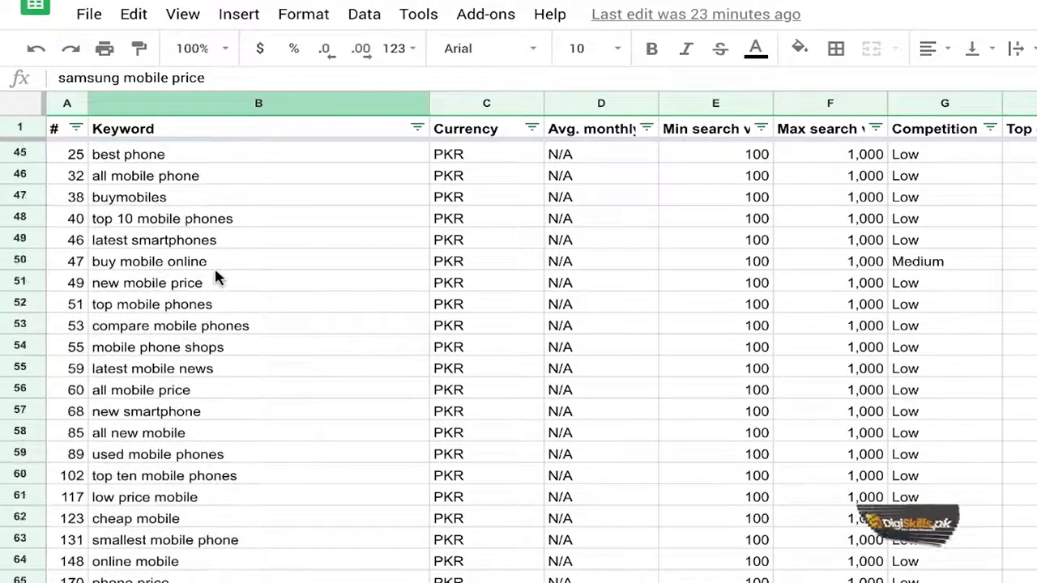
scroll(216, 277, down, 4)
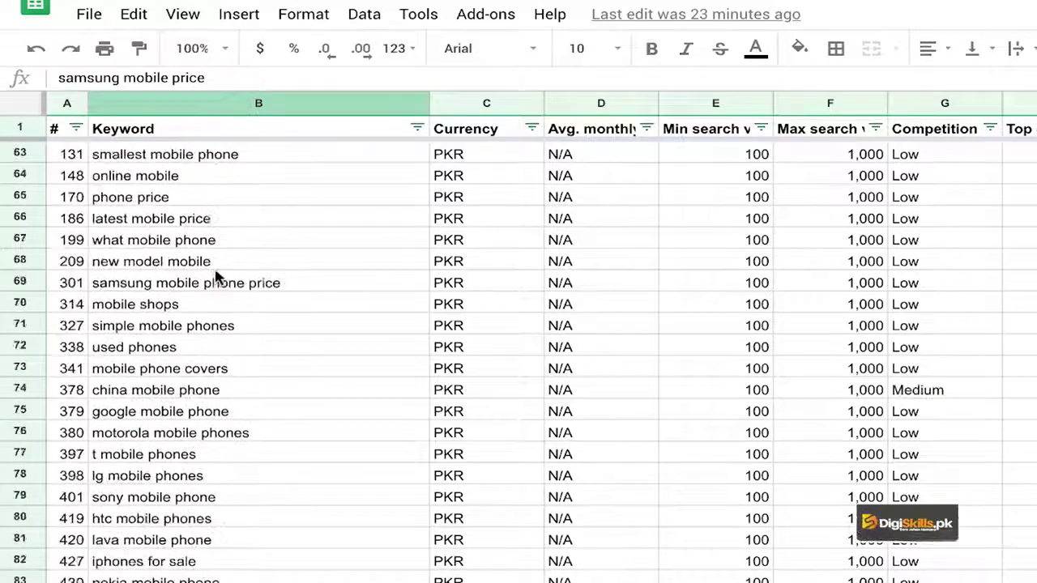
scroll(215, 277, down, 6)
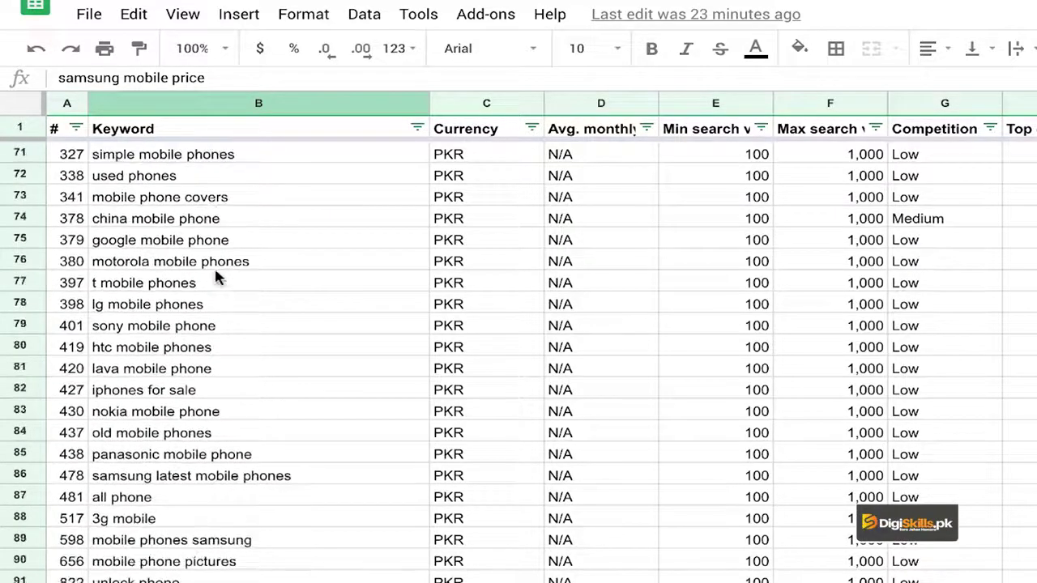
scroll(215, 277, down, 8)
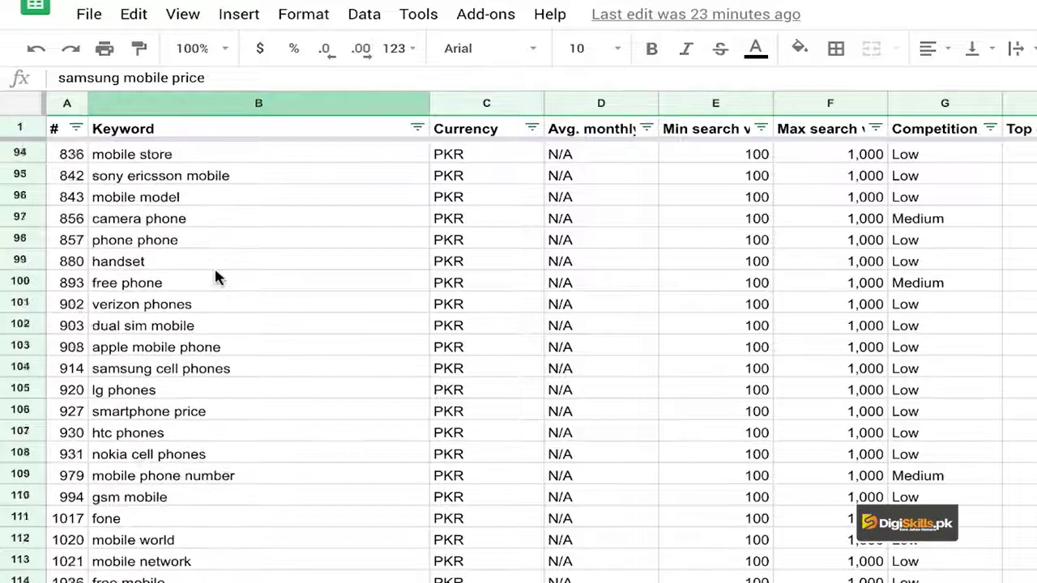
scroll(215, 277, down, 6)
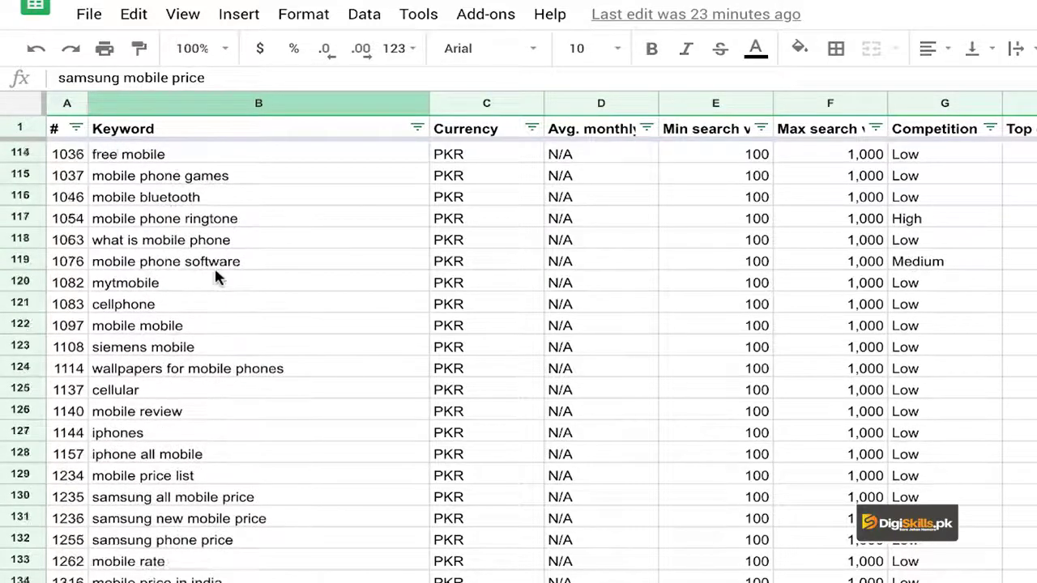
scroll(216, 277, down, 6)
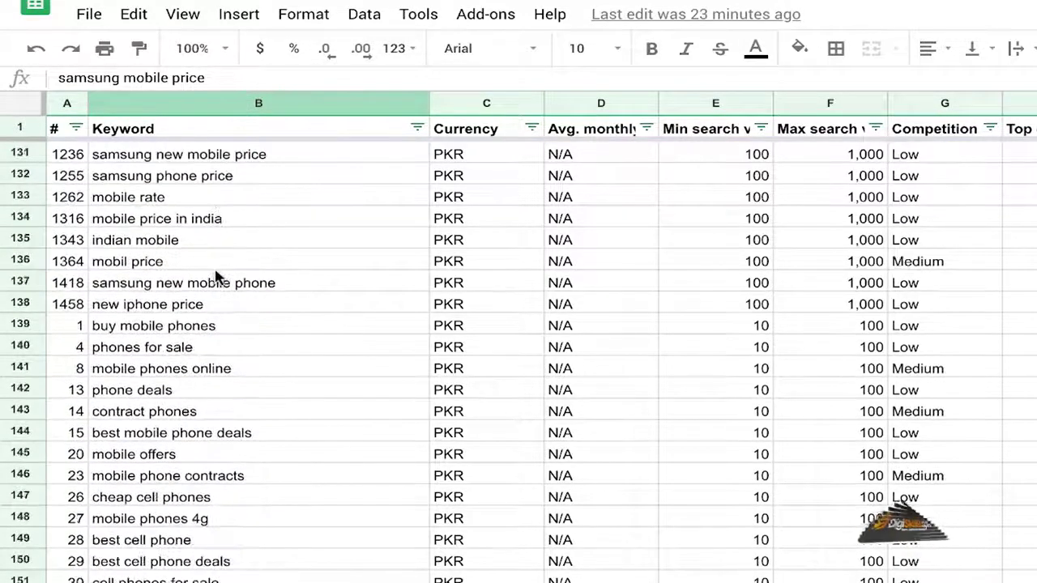
scroll(216, 277, down, 5)
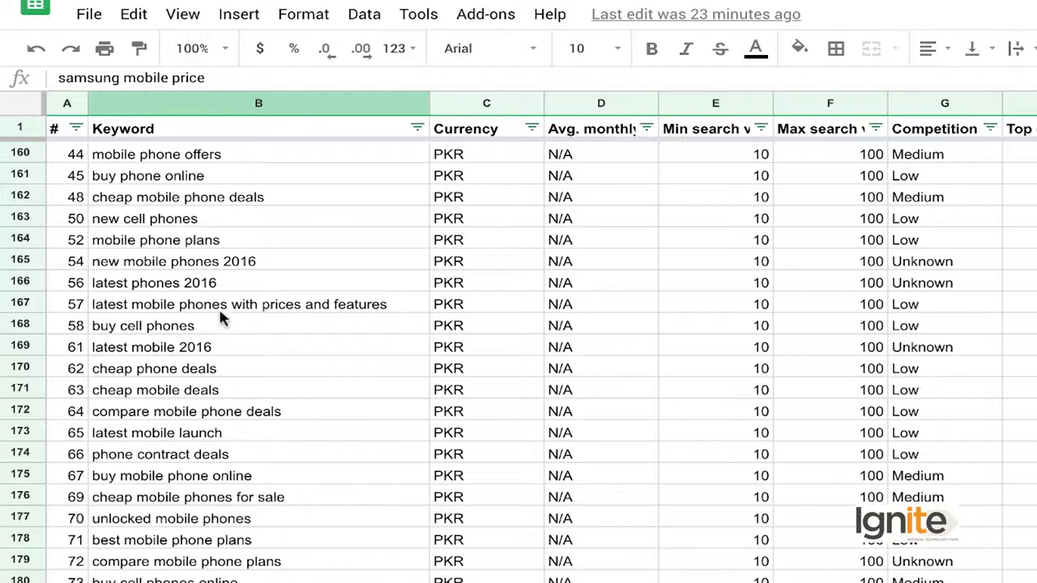
Step: Highlight the keyword "latest mobile phones with prices and features" with a light green fill
click(148, 313)
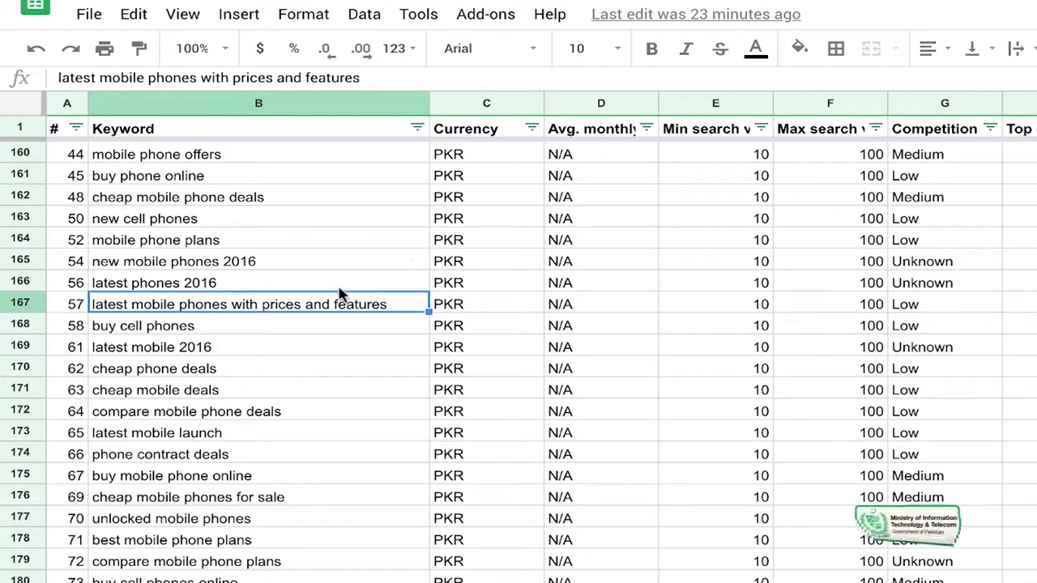
click(800, 48)
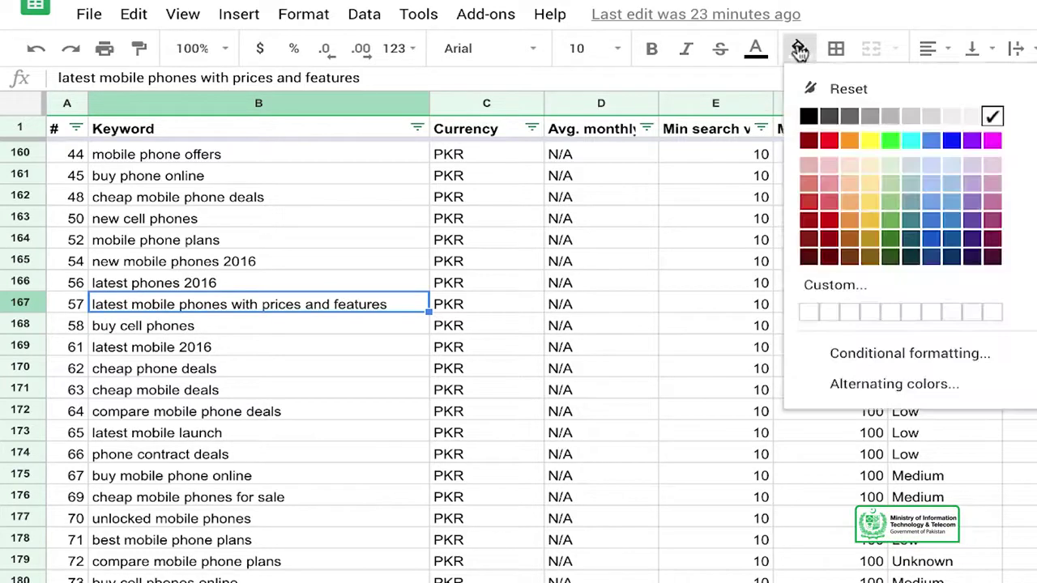
click(889, 170)
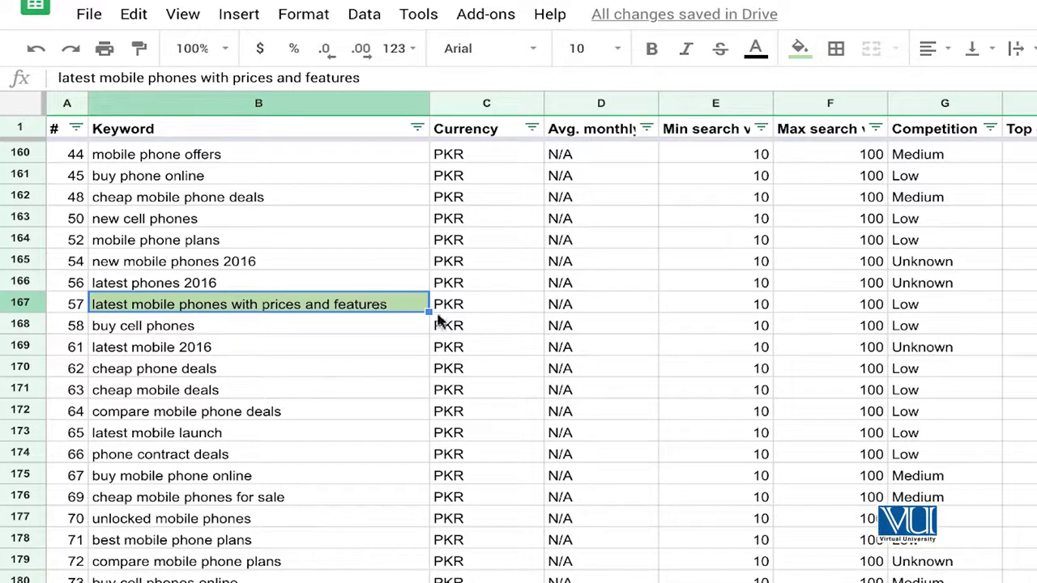
Step: Inspect the row of "latest mobile phones with prices and features", including its minimum search volume
click(20, 303)
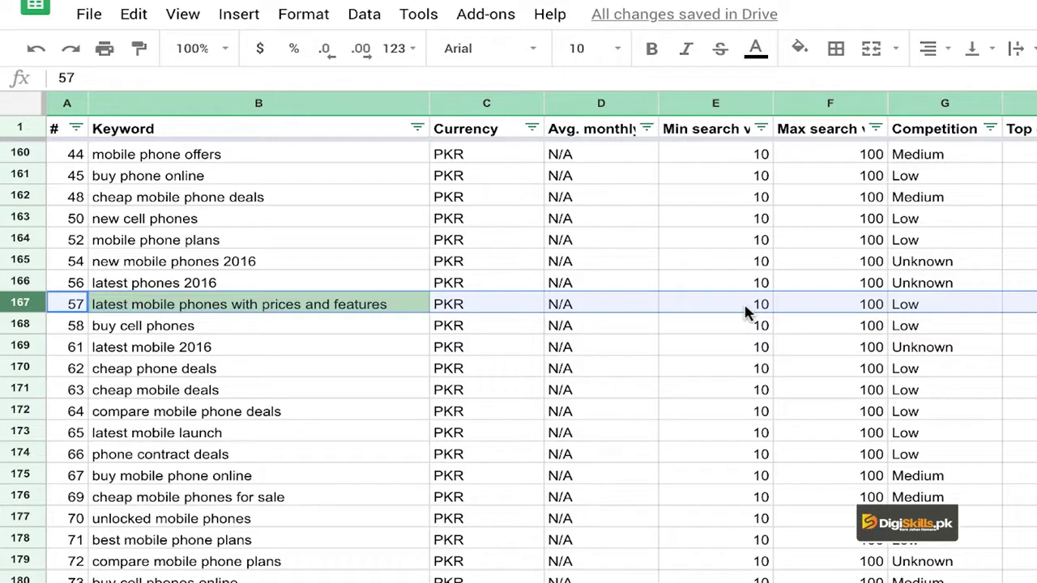
click(347, 324)
click(357, 306)
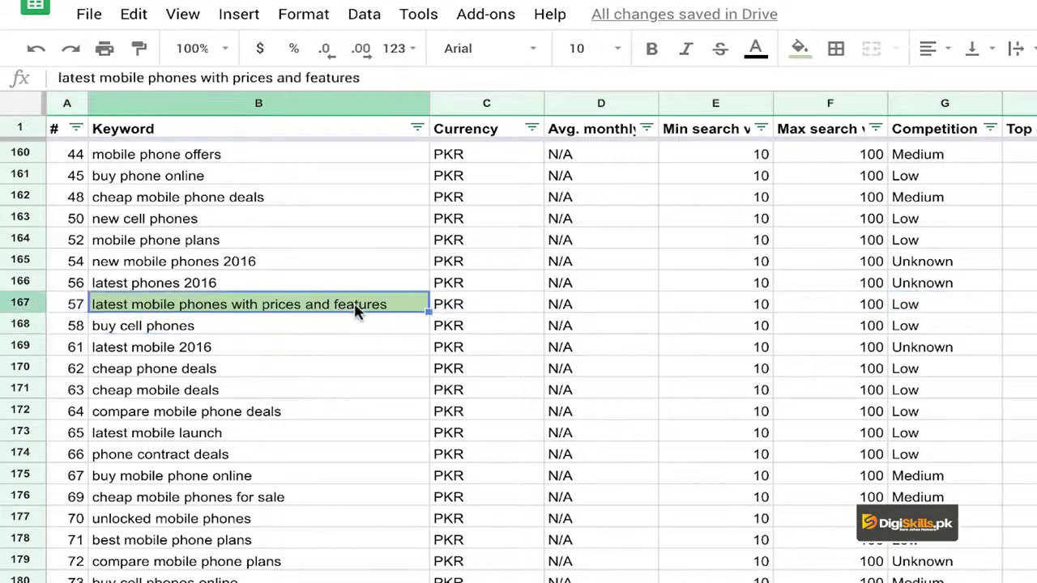
click(742, 310)
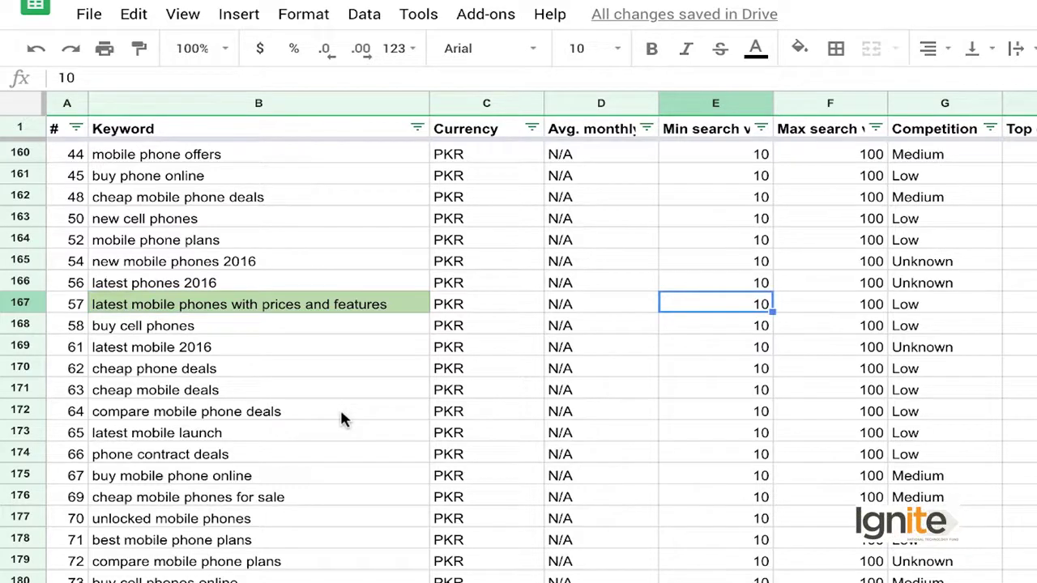
click(314, 306)
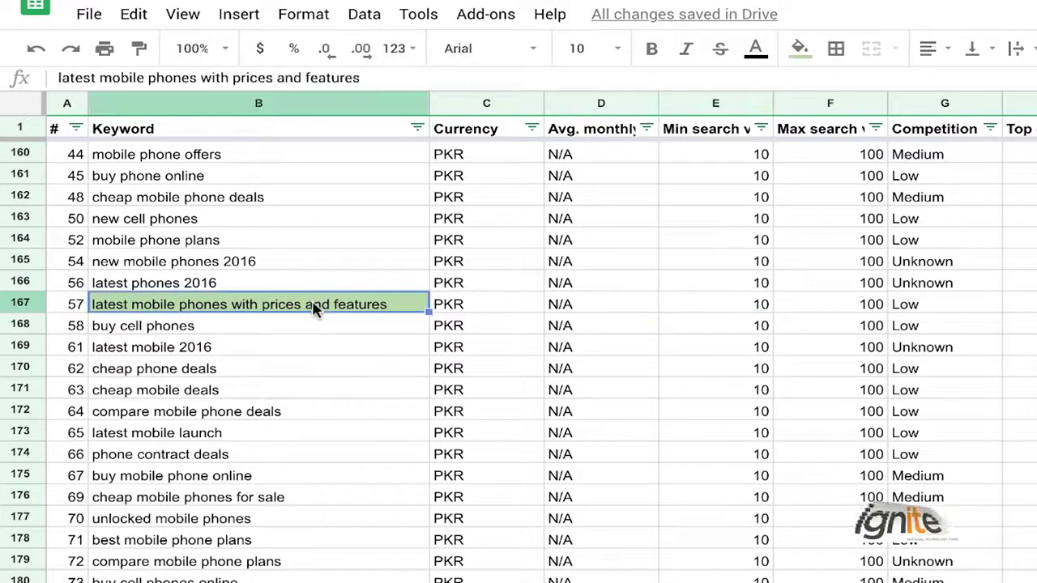
click(312, 281)
click(293, 311)
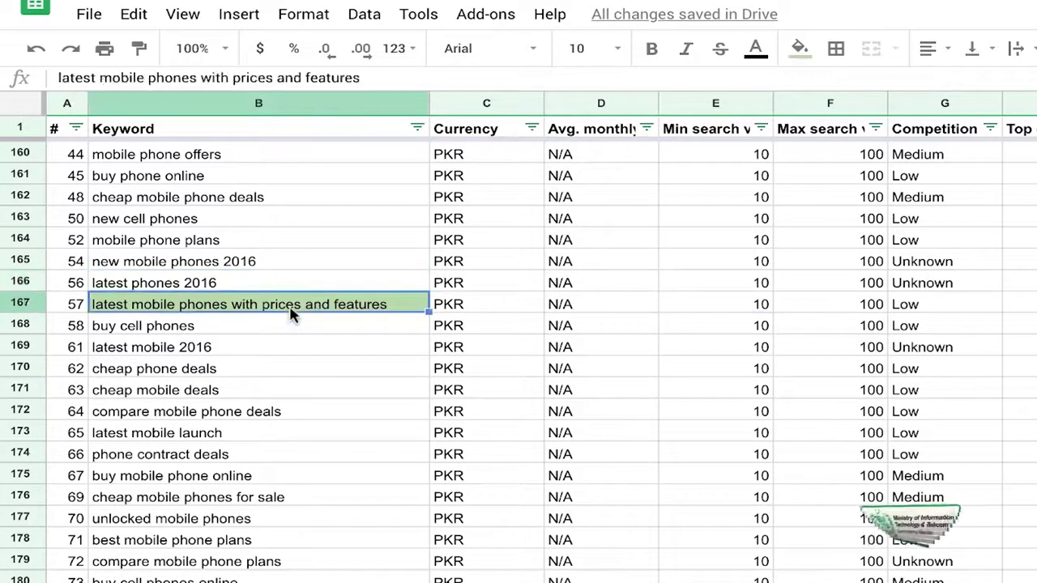
Step: Find the keyword "compare mobile phone deals" among the low-volume entries and highlight it with a light green fill
scroll(291, 348, down, 1)
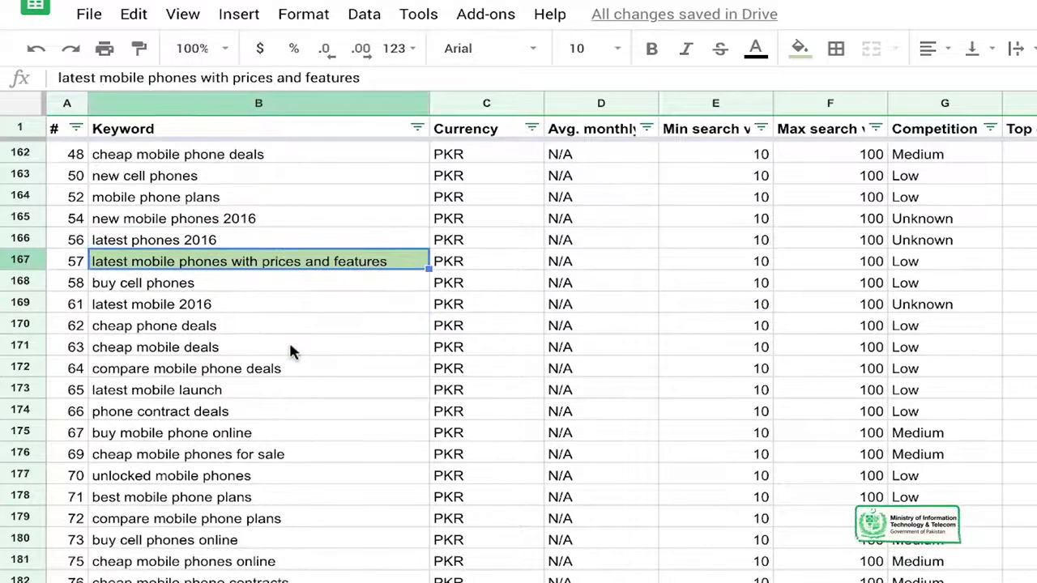
scroll(290, 349, down, 3)
scroll(290, 350, down, 3)
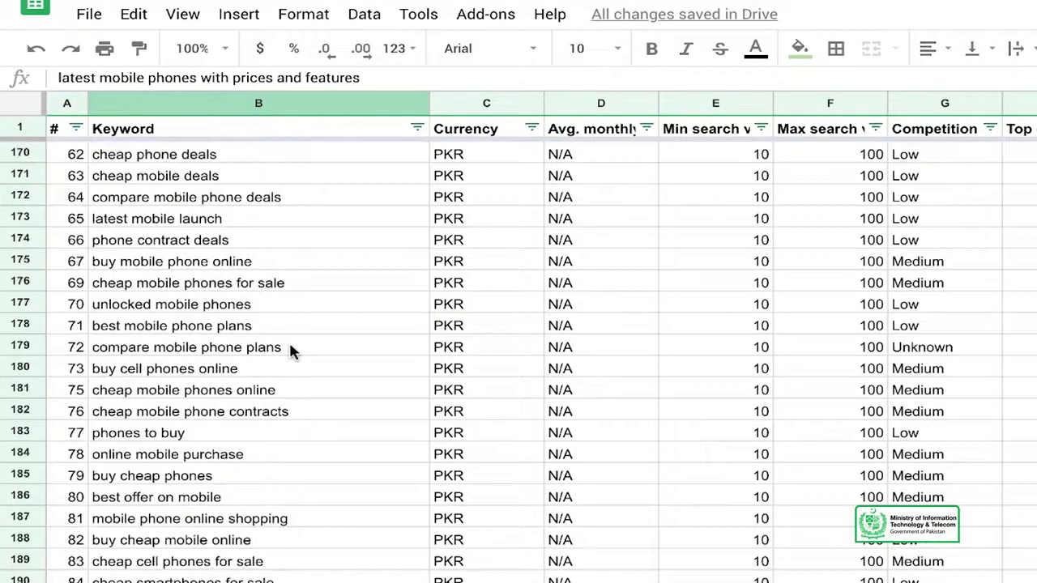
scroll(290, 348, down, 1)
scroll(290, 348, up, 1)
scroll(274, 269, up, 1)
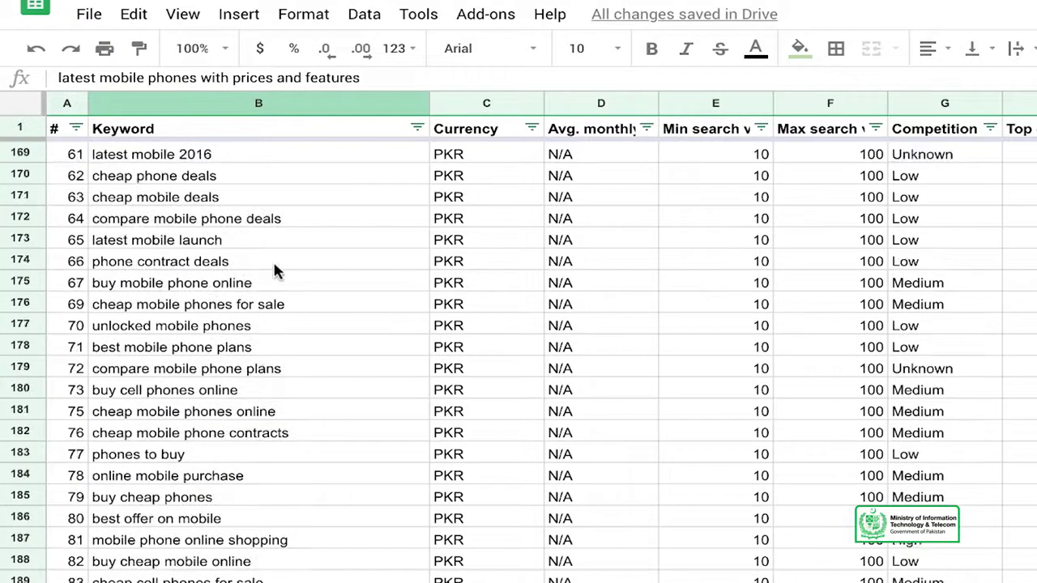
click(184, 222)
scroll(184, 224, up, 1)
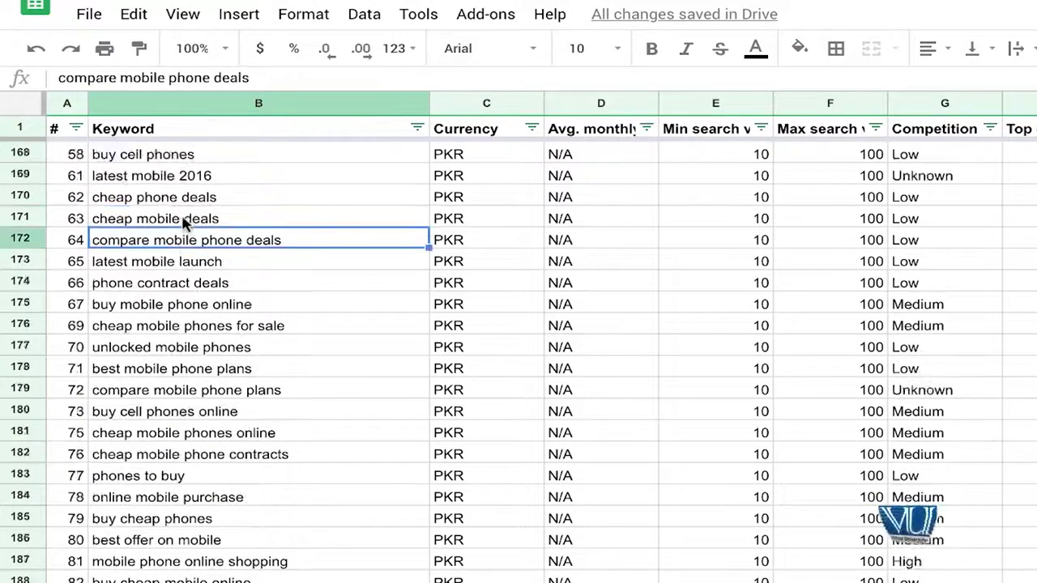
scroll(183, 223, up, 1)
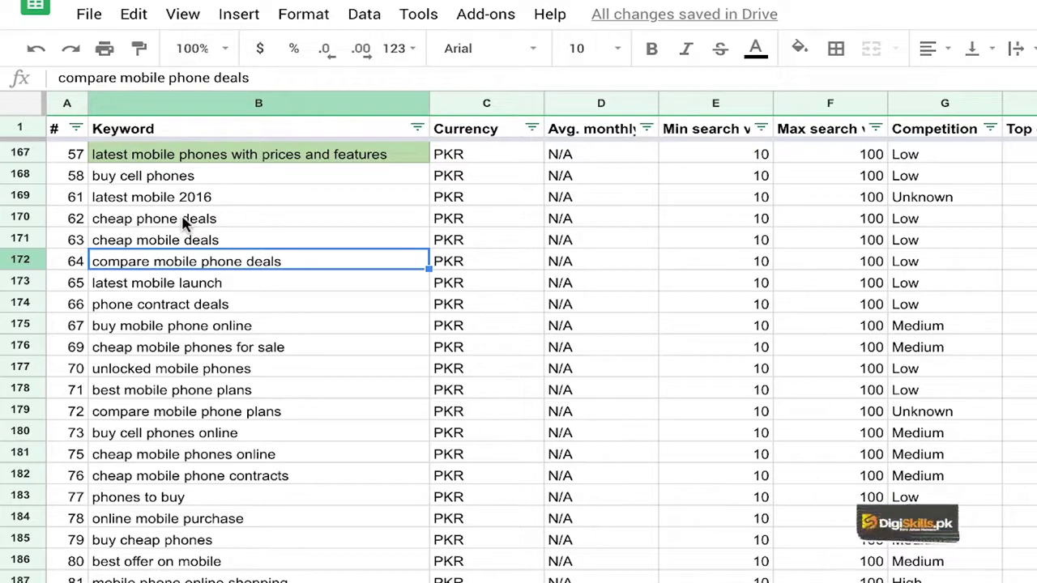
click(802, 52)
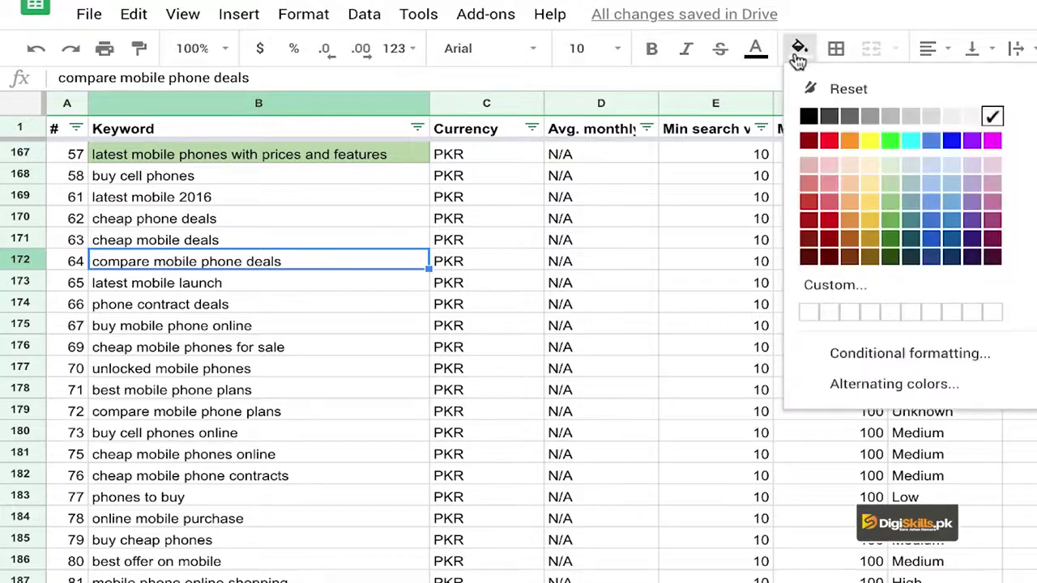
click(890, 184)
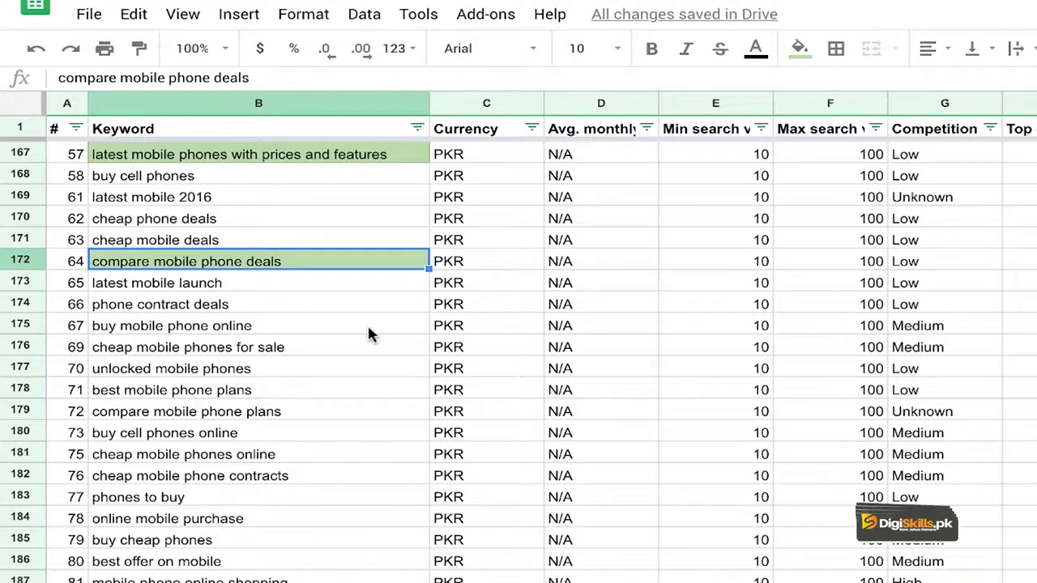
Step: Check the keywords below "compare mobile phone deals" and select "cheap mobile phones for sale"
click(268, 354)
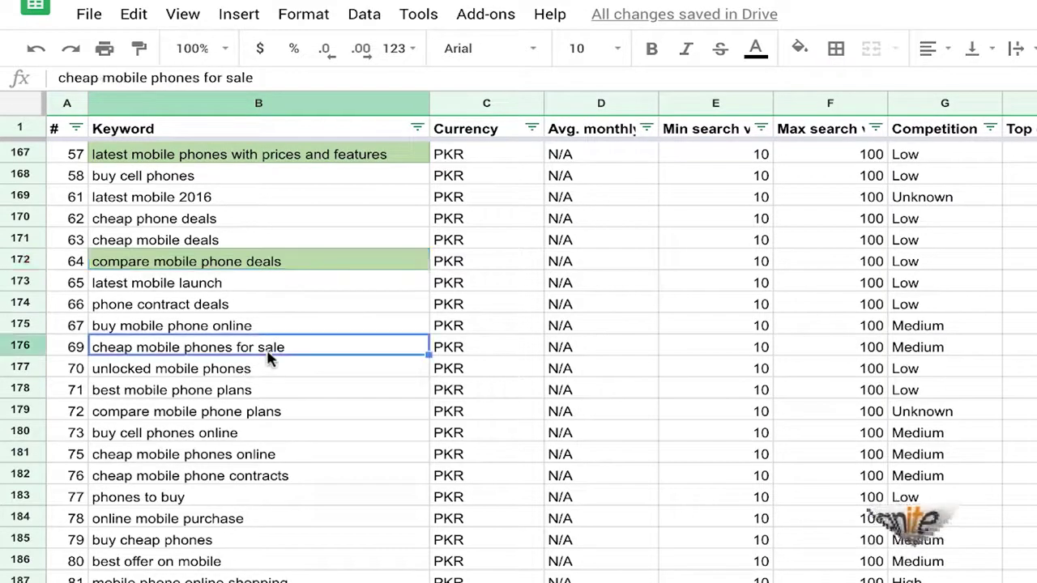
scroll(252, 397, down, 1)
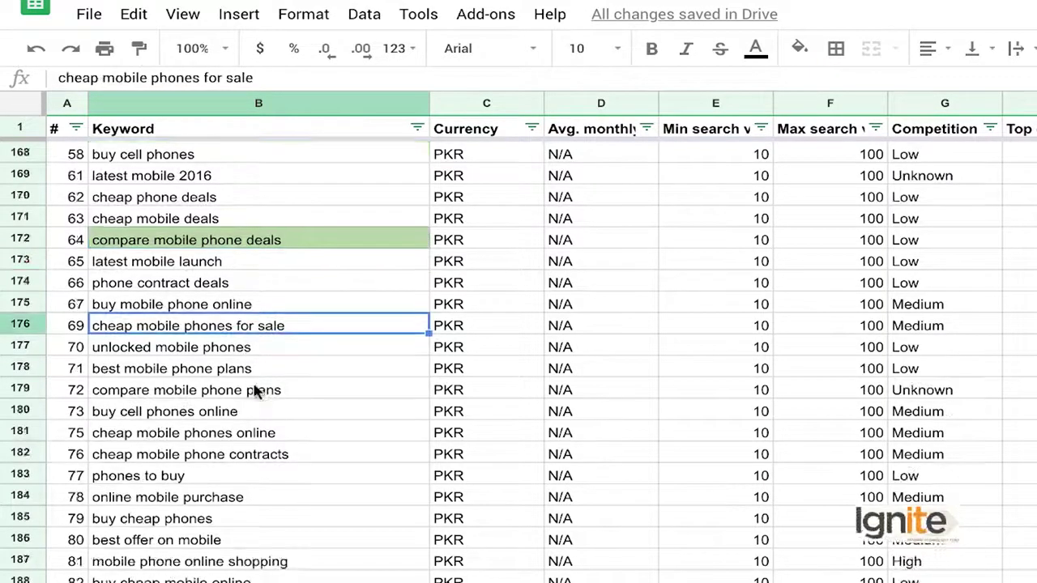
click(262, 344)
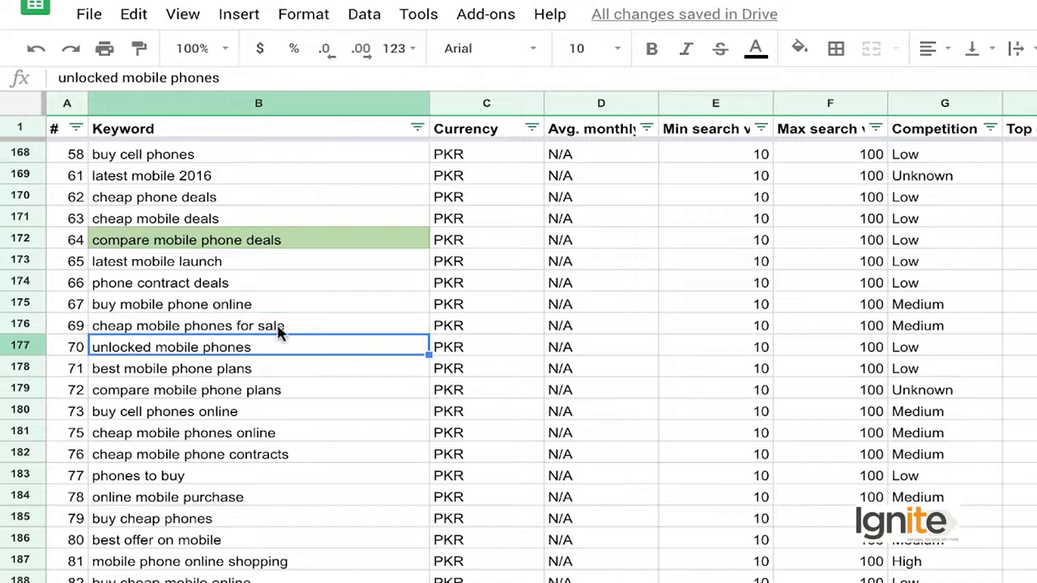
click(278, 328)
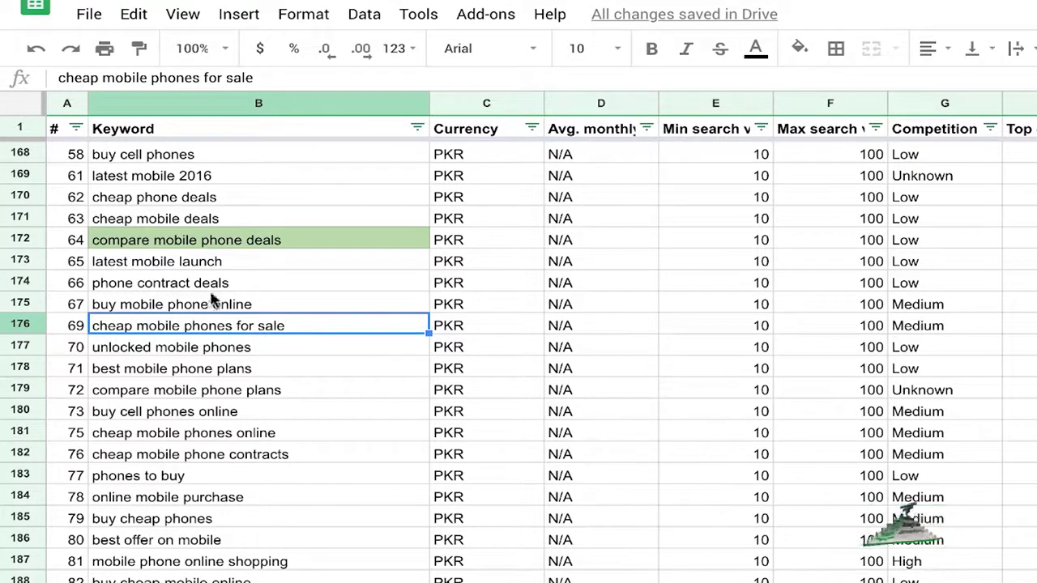
Step: Highlight the keyword "cheap mobile phones for sale" with a light green fill
click(813, 47)
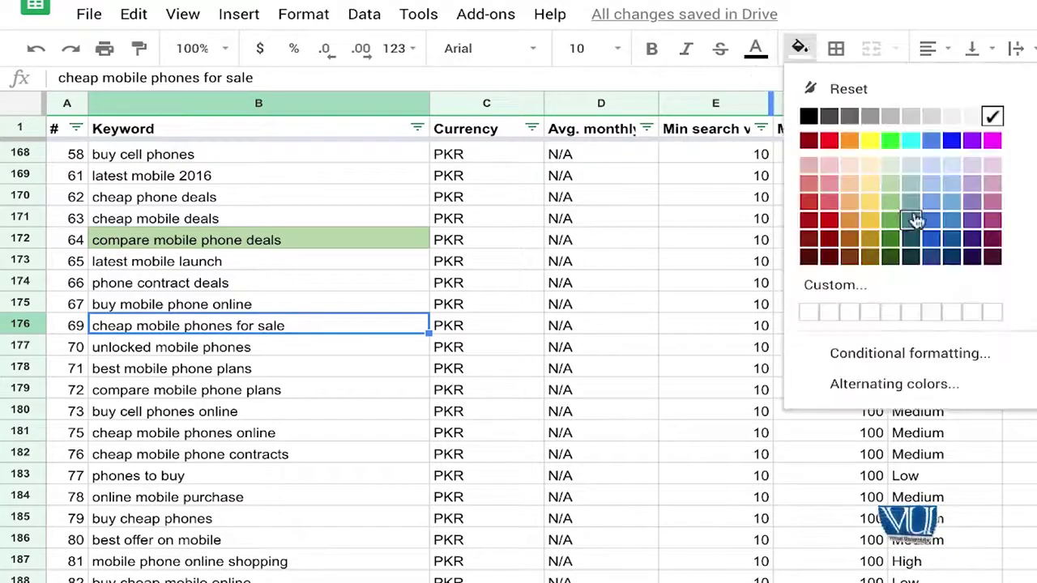
click(889, 182)
click(290, 360)
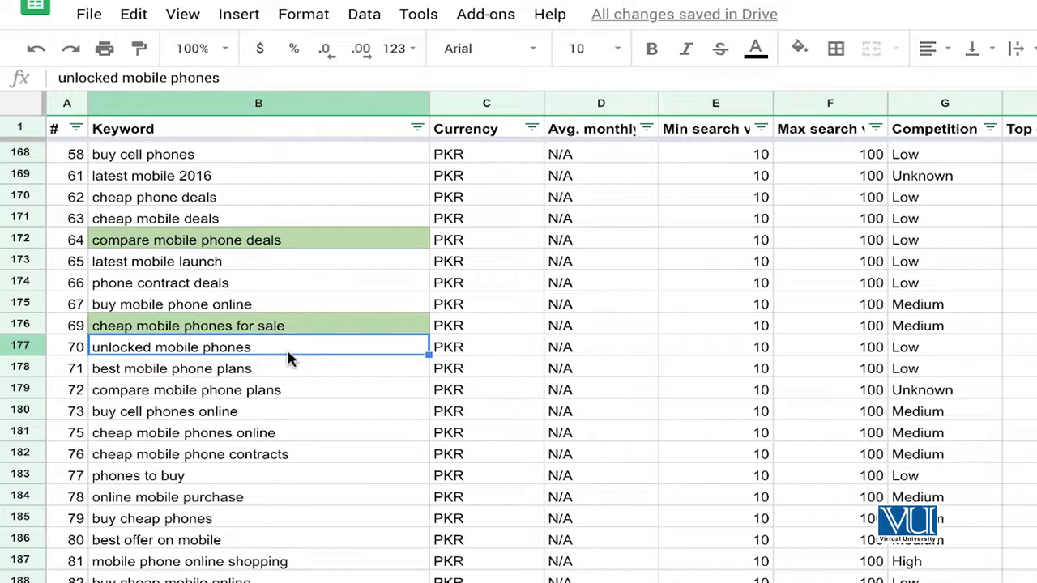
Step: Find the keyword "buy mobile phones online at lowest prices" further down the list and highlight it with a light green fill
scroll(237, 458, down, 6)
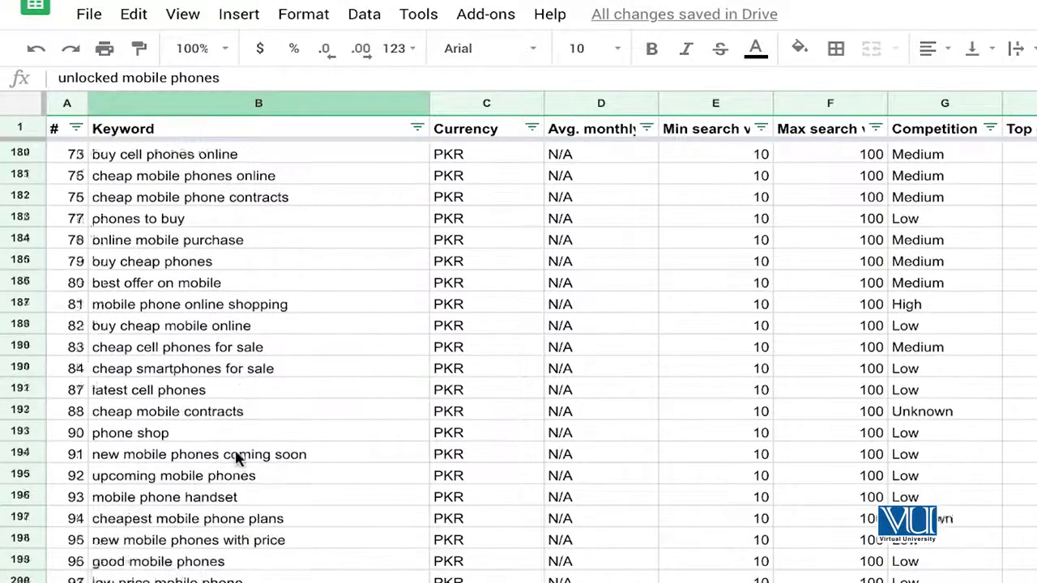
scroll(236, 456, down, 7)
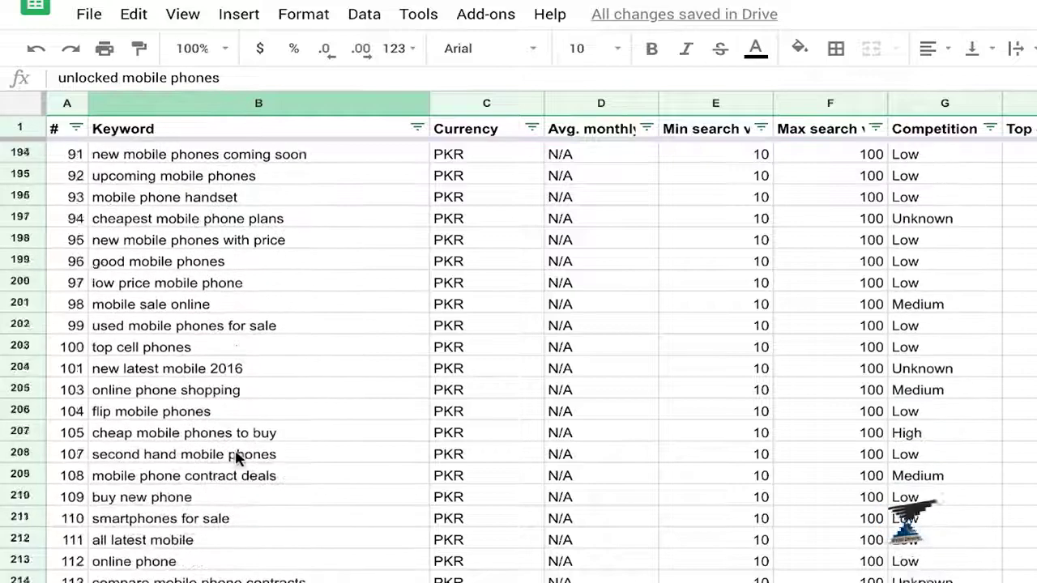
scroll(237, 459, down, 5)
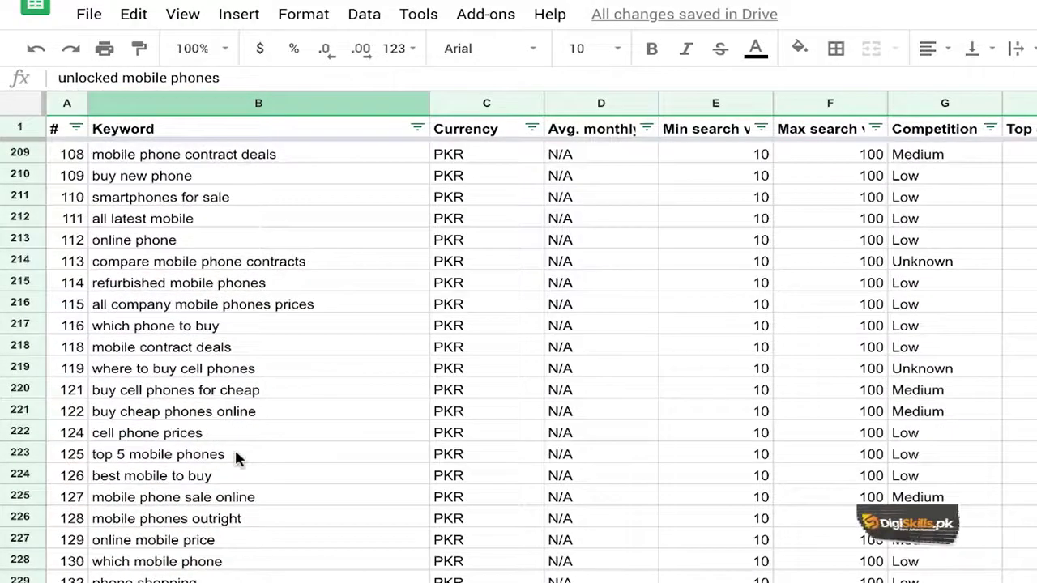
scroll(236, 458, down, 12)
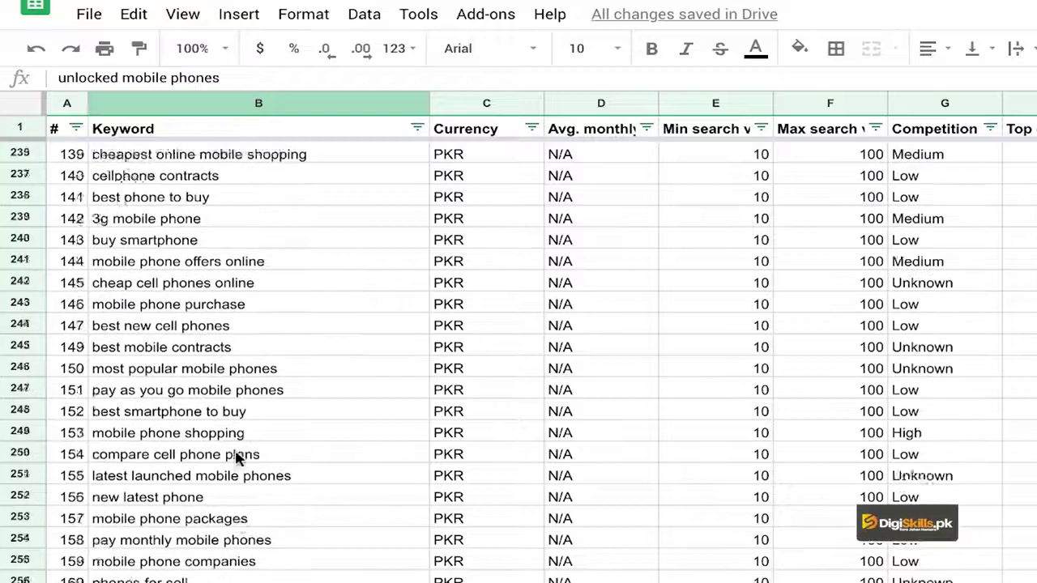
scroll(236, 459, down, 4)
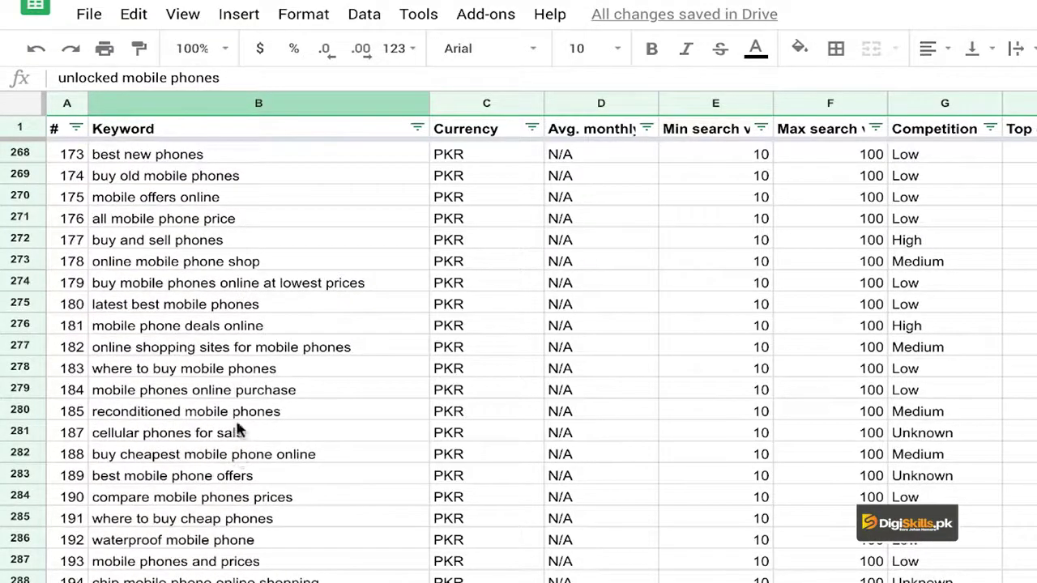
scroll(217, 398, down, 2)
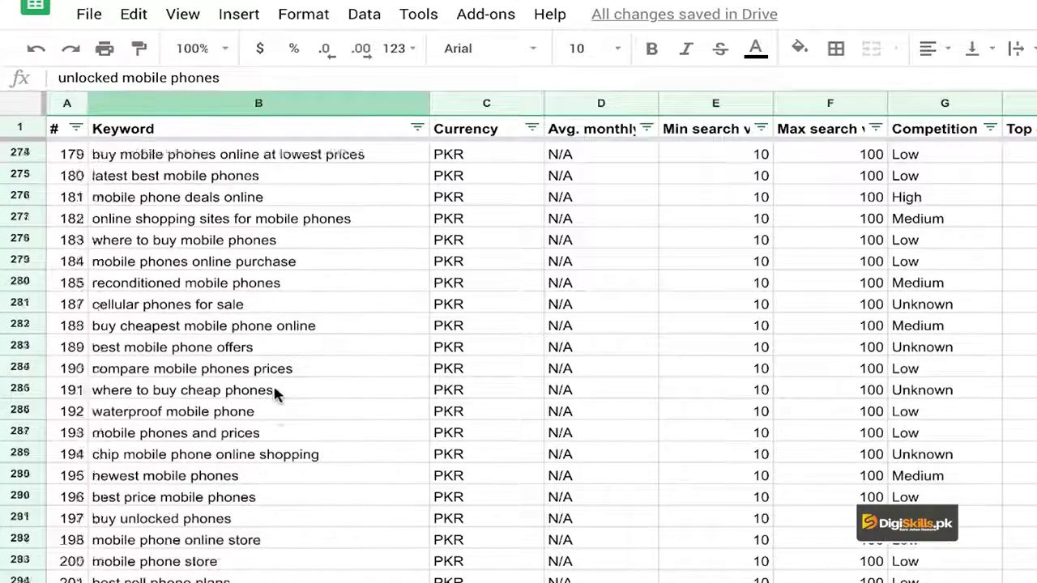
scroll(275, 391, up, 3)
click(192, 308)
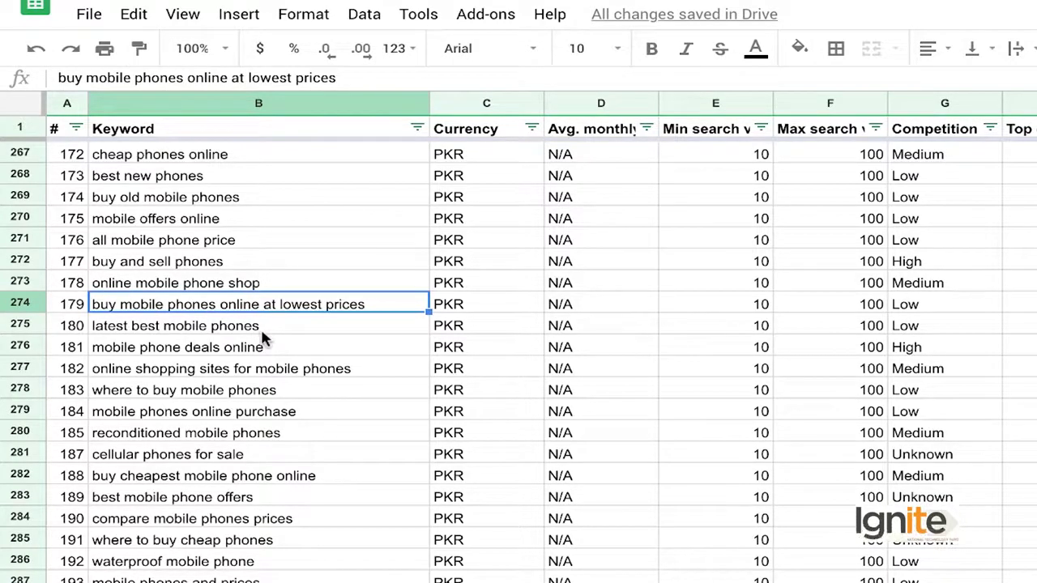
click(801, 50)
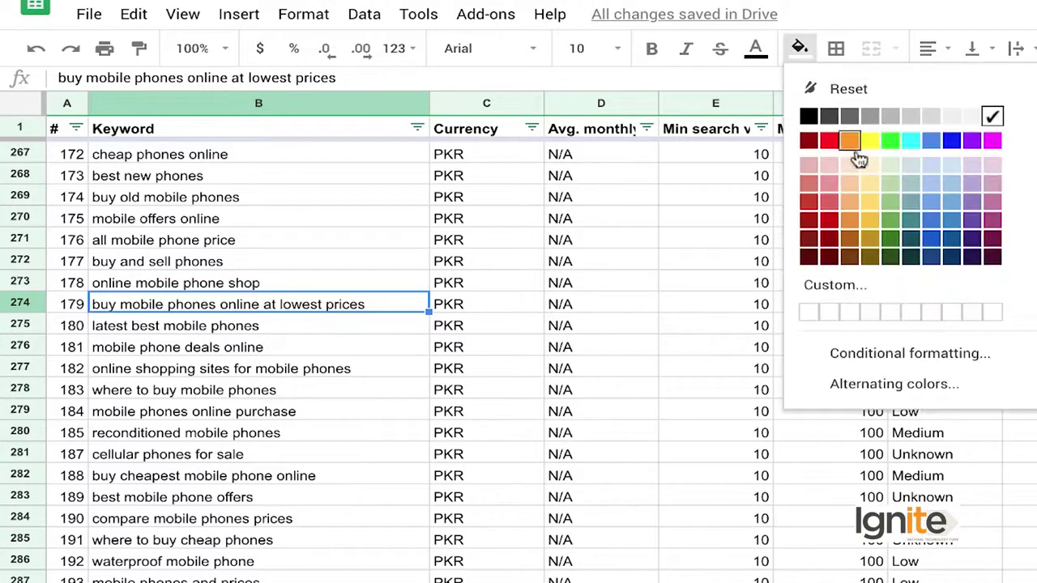
click(892, 185)
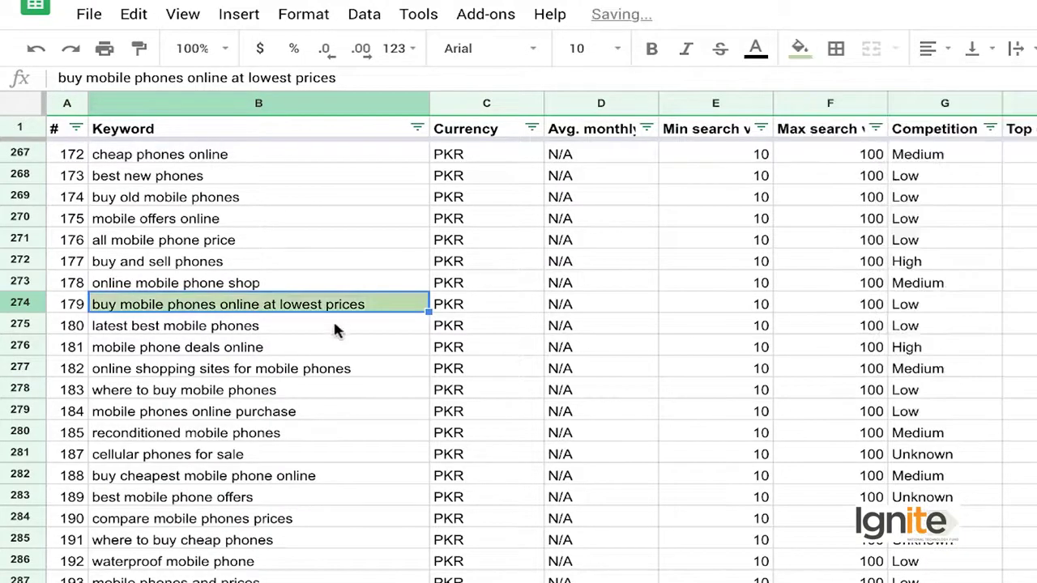
click(335, 326)
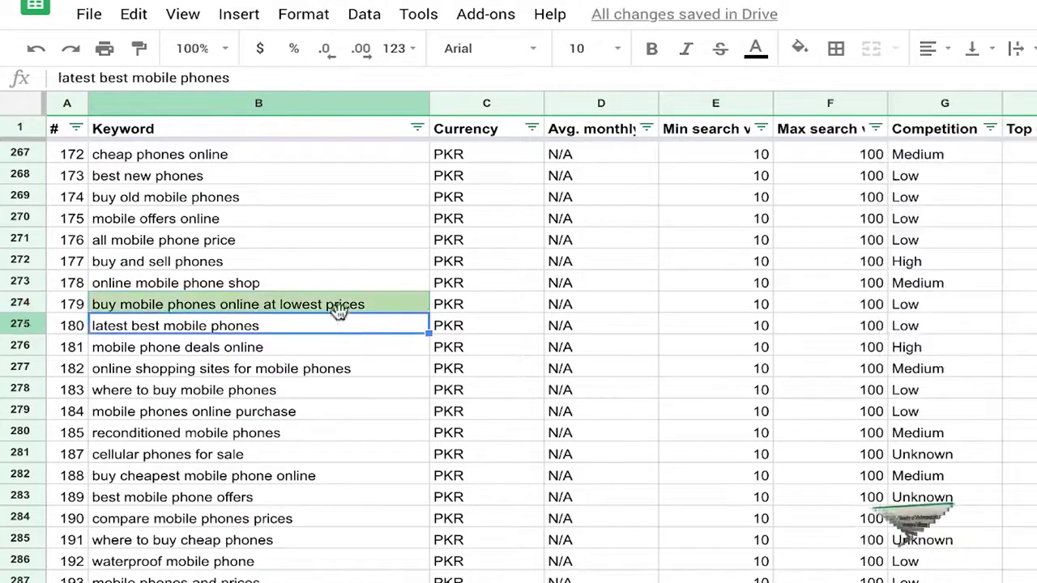
Step: Compare "buy mobile phones online at lowest prices" with the keywords just below it, including "latest best mobile phones" and "online shopping sites for mobile phones"
click(341, 311)
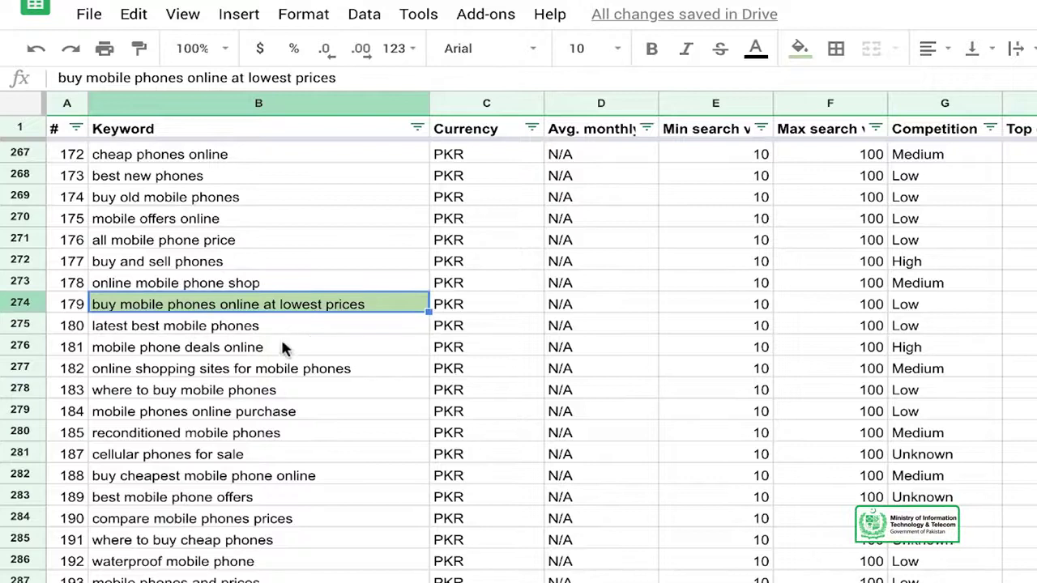
click(284, 327)
click(315, 306)
scroll(268, 389, down, 2)
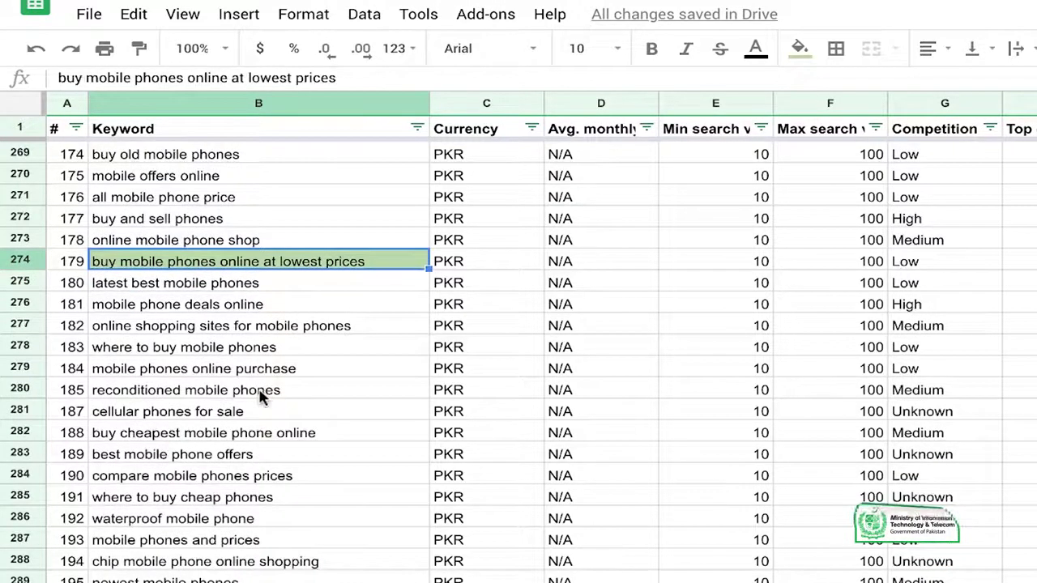
click(298, 327)
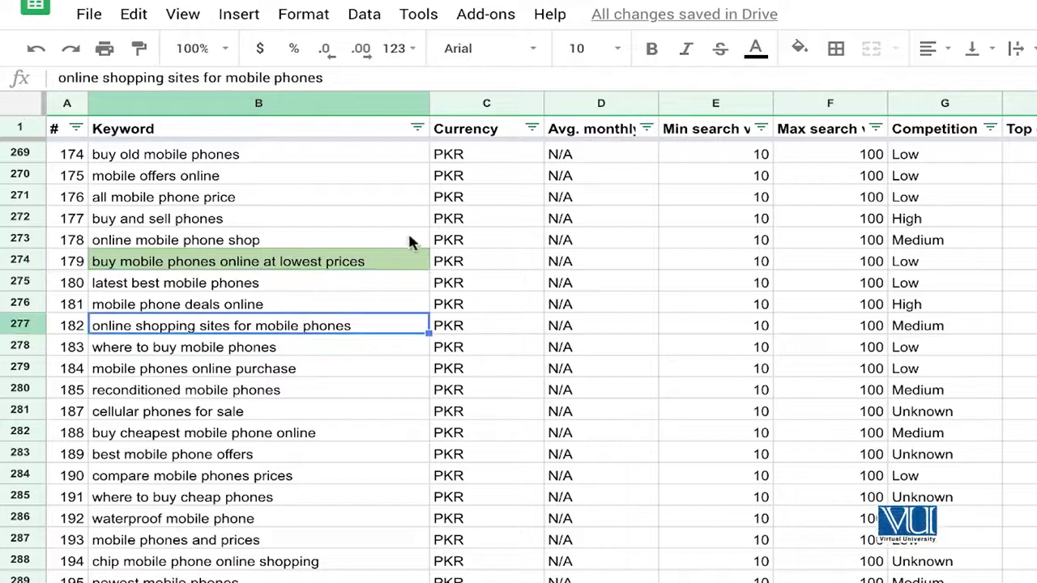
click(350, 279)
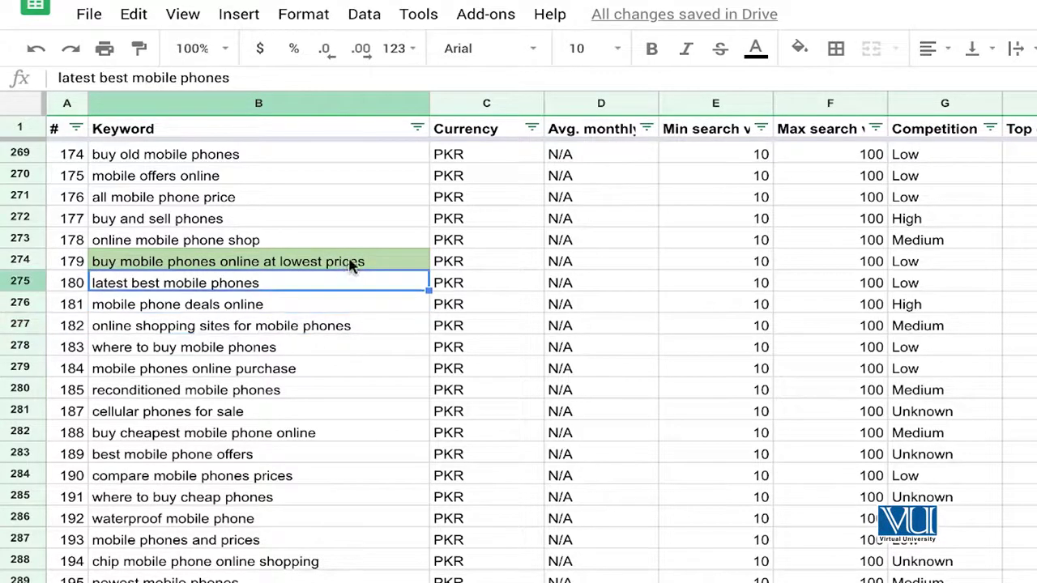
click(351, 264)
click(314, 277)
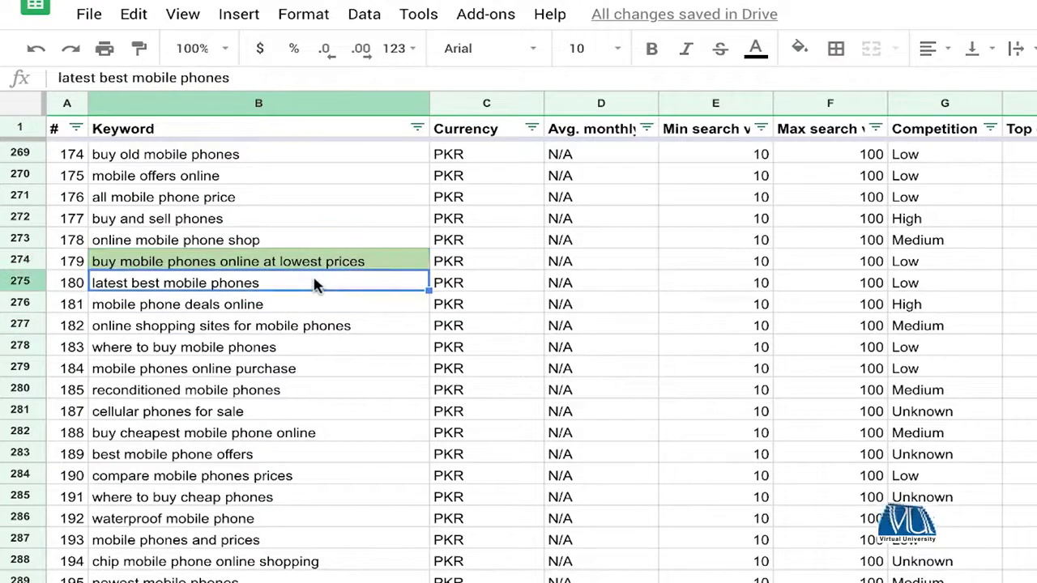